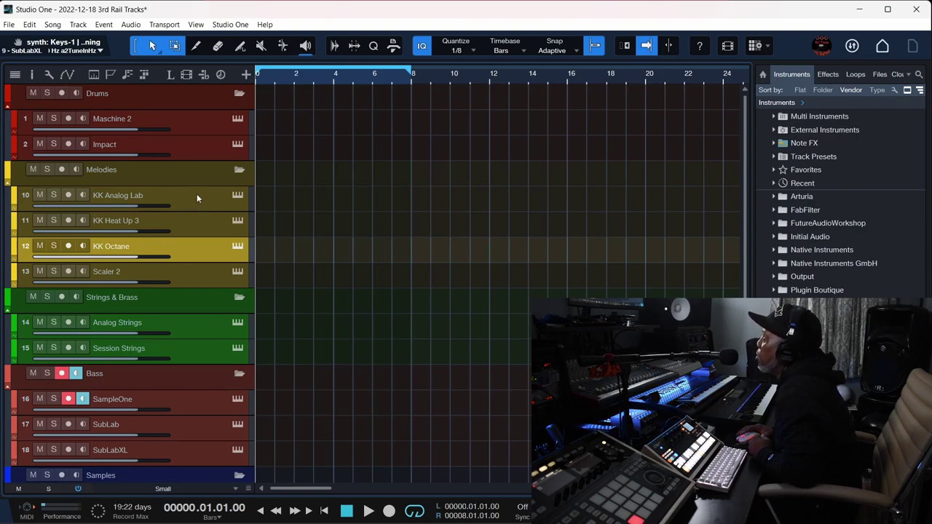
Activate the KK Analog Lab track and the KK Heat Up 3 track for their melody parts, and close the Heat Up 3 instrument window
click(197, 194)
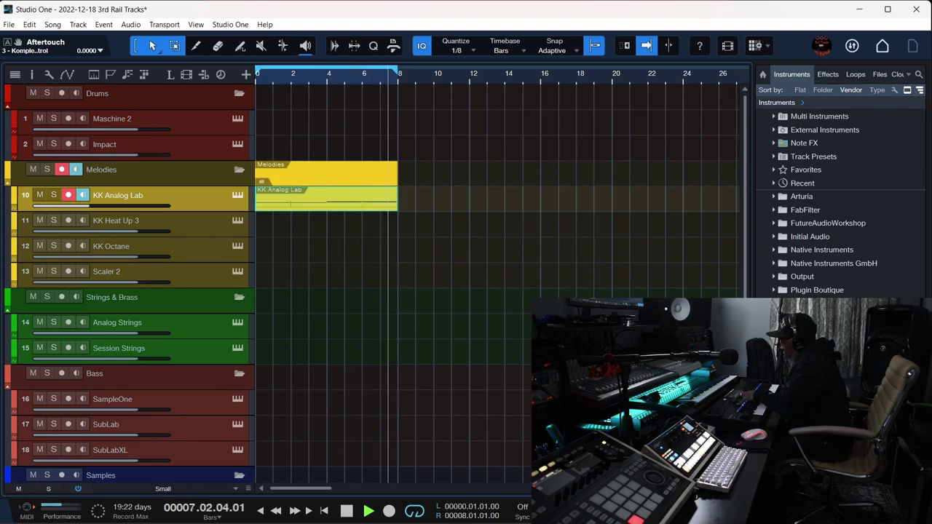
click(115, 221)
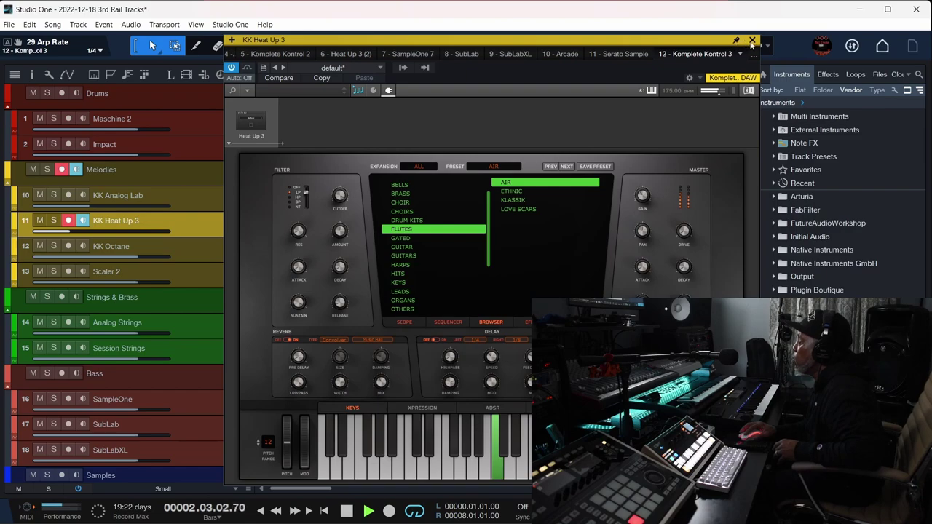
click(752, 40)
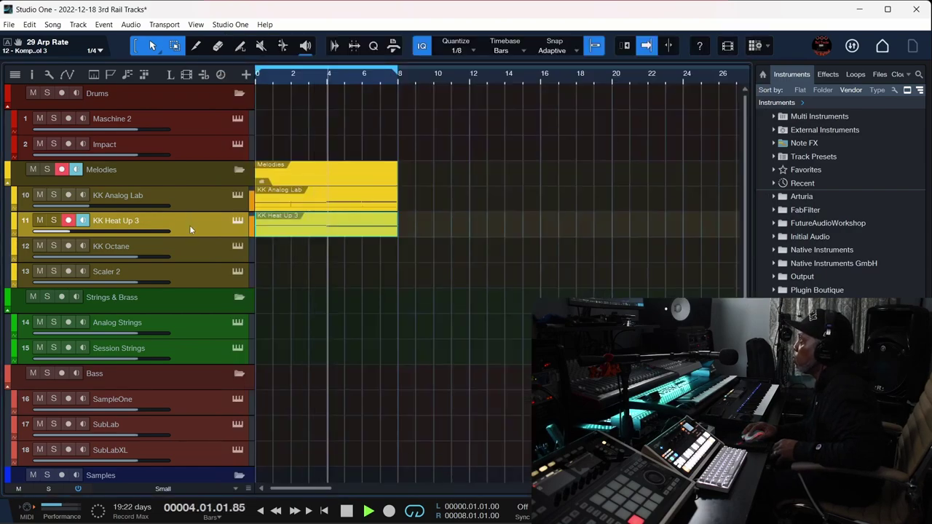
Open the Pro-Q 3 equalizer on KK Heat Up 3, add a band in the low frequencies and move it up toward the mids
key(F11)
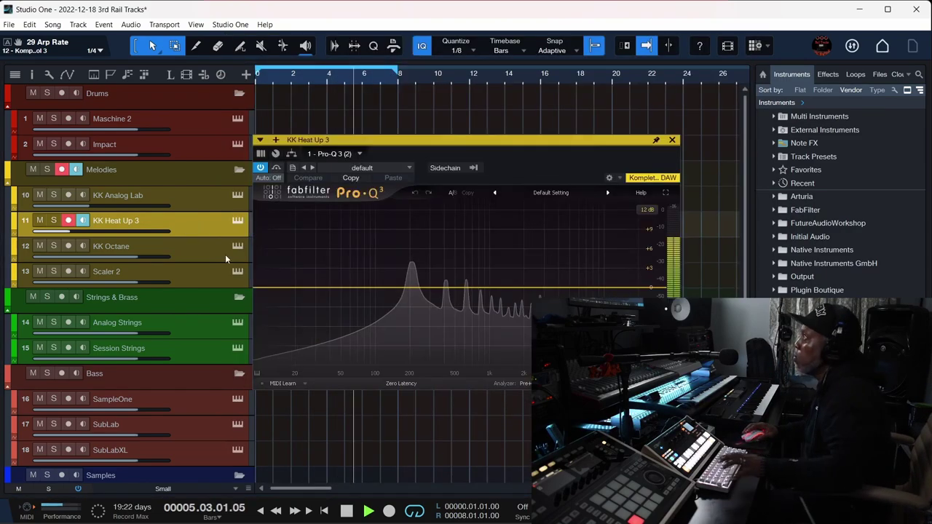
click(343, 286)
drag(350, 290, 479, 290)
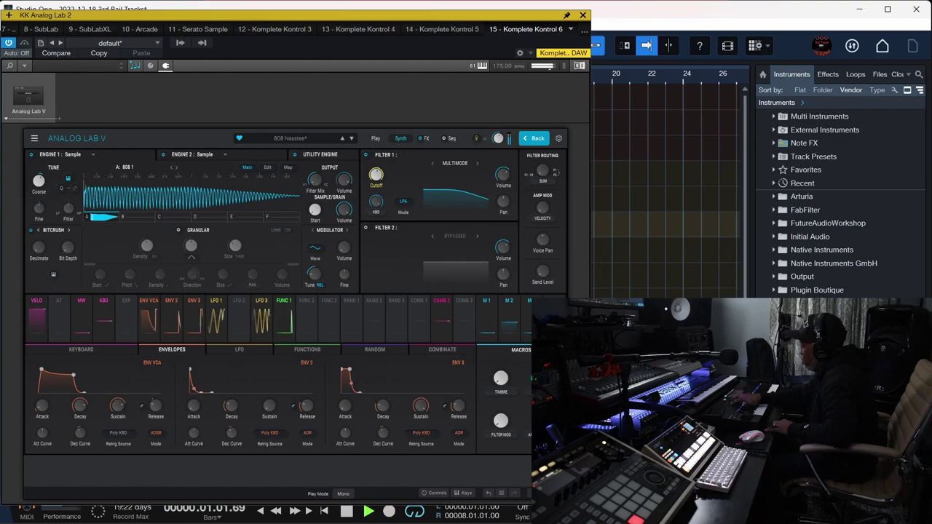
Close the KK Analog Lab 2 instrument window and add Output's Thermal effect to the KK Analog Lab 2 track
click(583, 15)
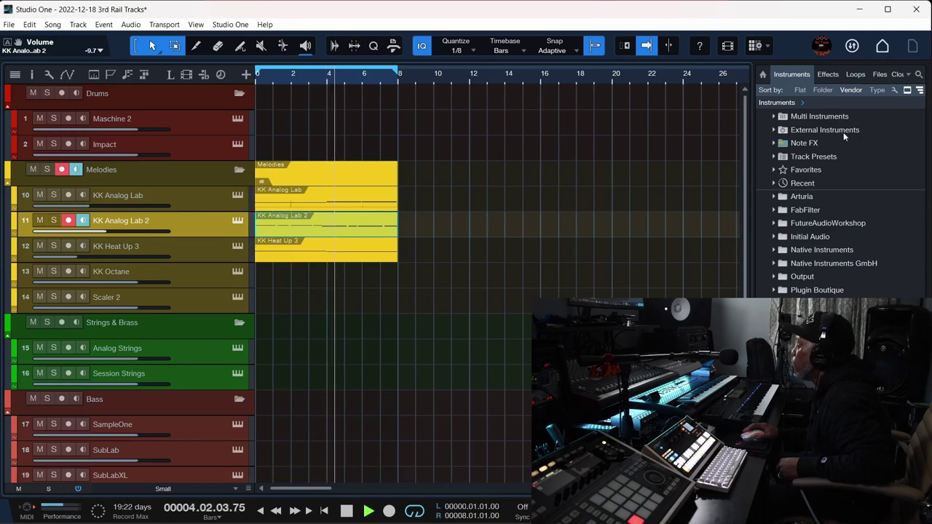
click(838, 74)
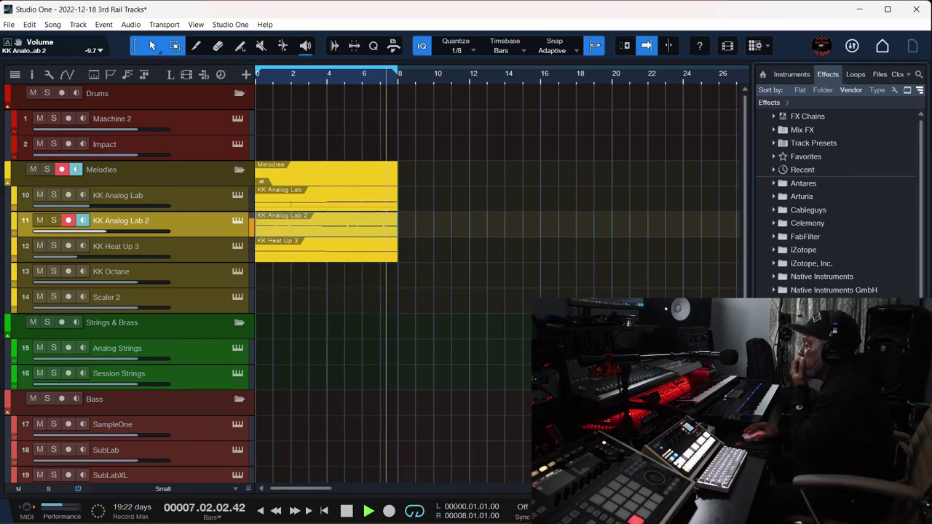
drag(816, 335, 218, 216)
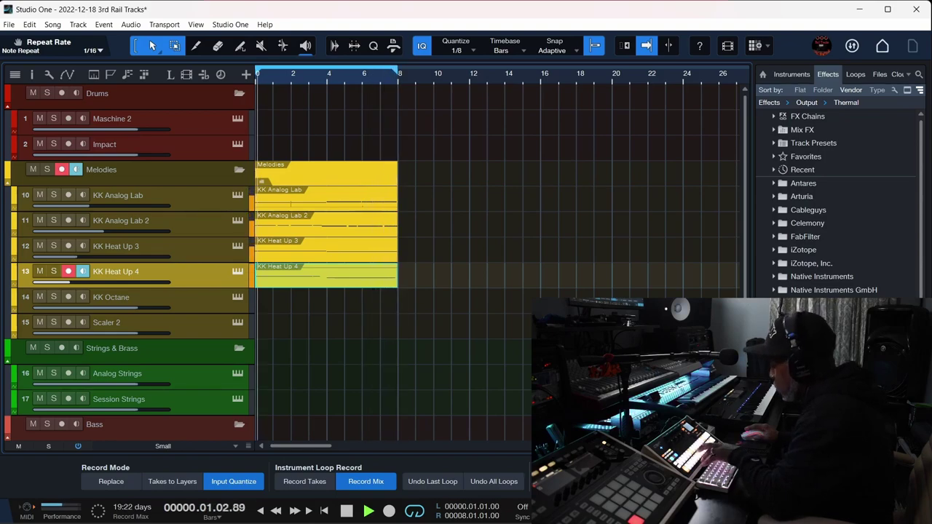
Record a loop pass on the KK Heat Up 4 track, play it back, and open its part in the note editor with the browser hidden
key(KP_Multiply)
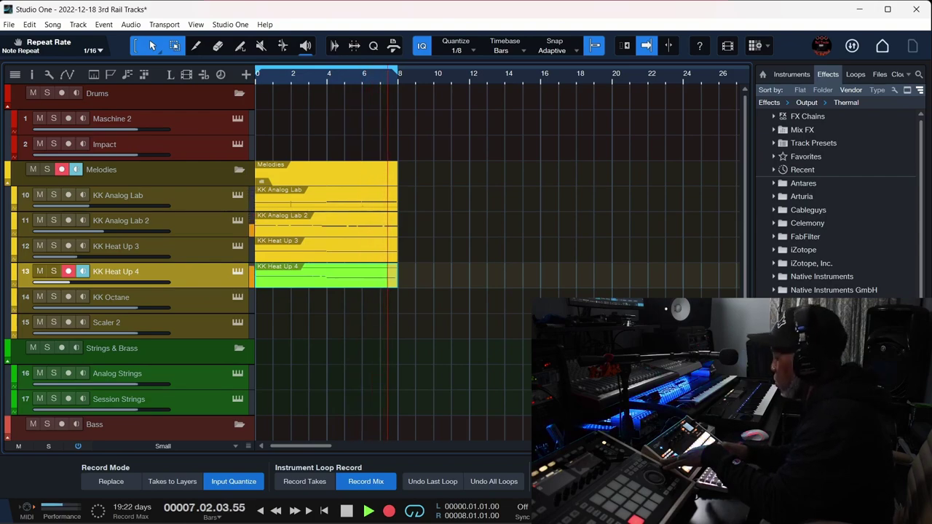
key(space)
key(space)
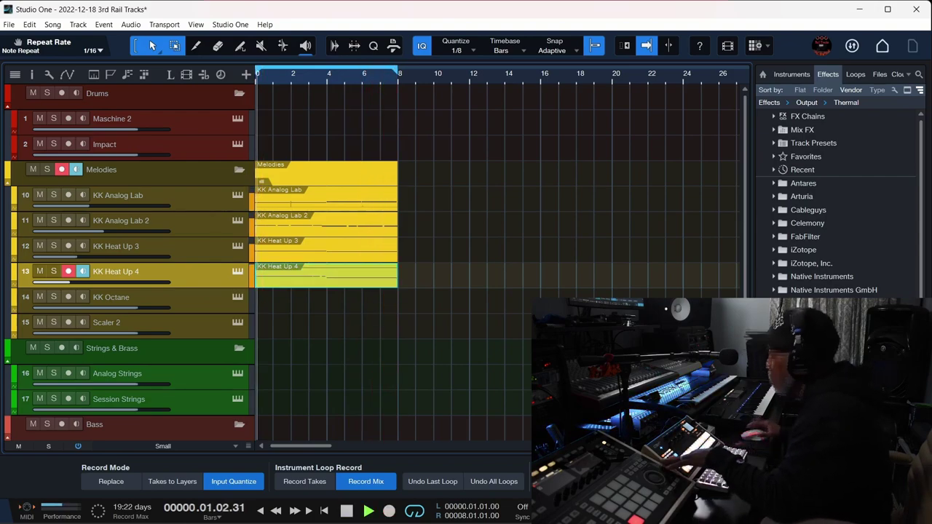
double_click(292, 281)
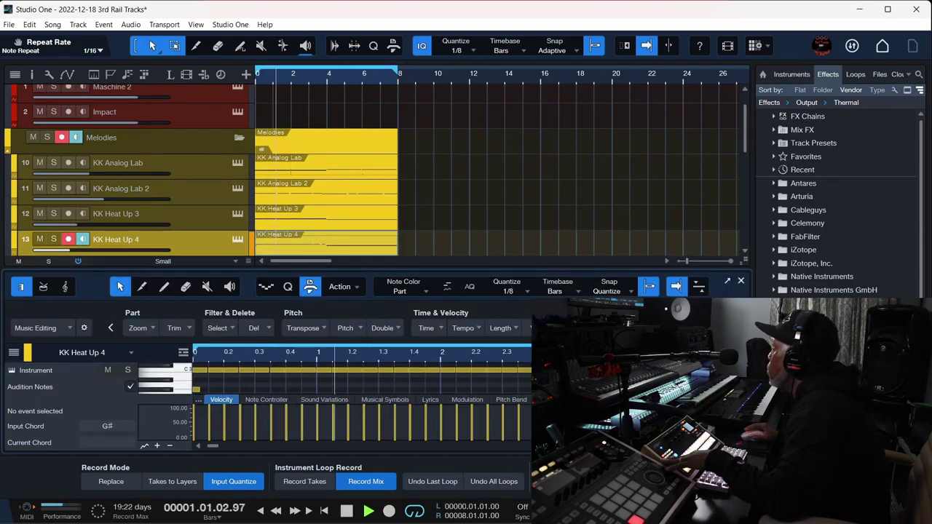
key(F5)
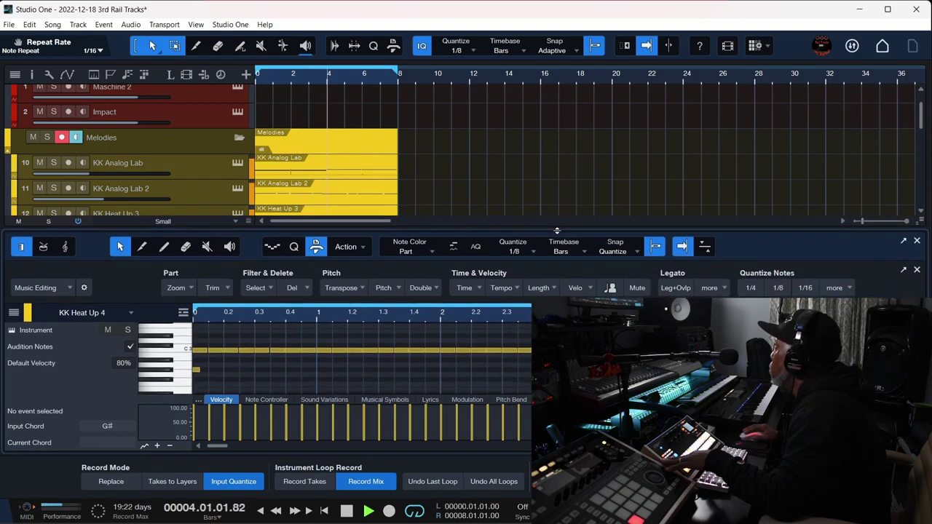
Record a part on the Arcade track with the browser shown again, stop playback, and select the SubLabXL bass track
key(space)
key(KP_Multiply)
key(F5)
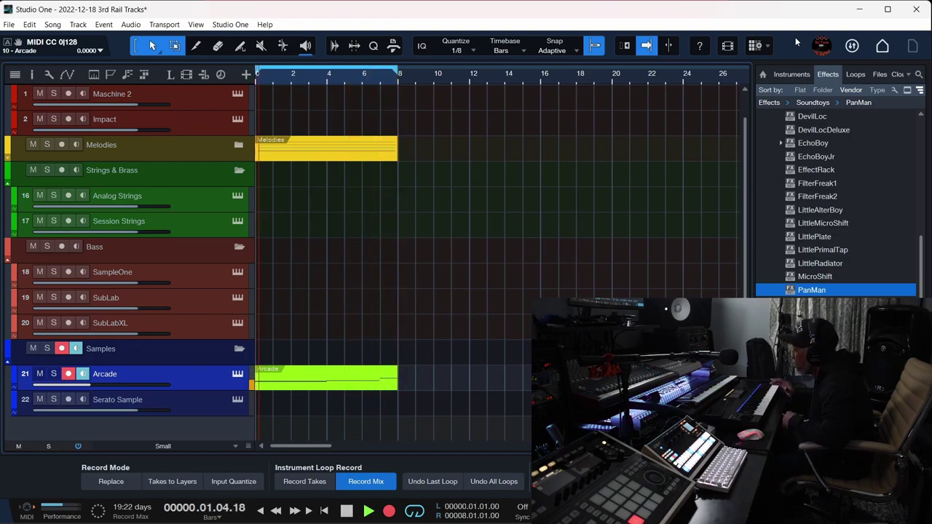
key(KP_Multiply)
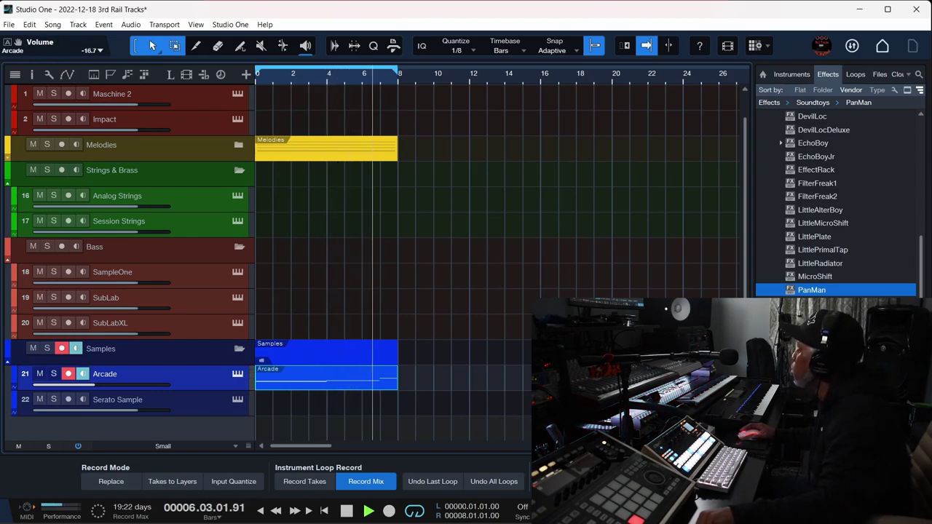
key(space)
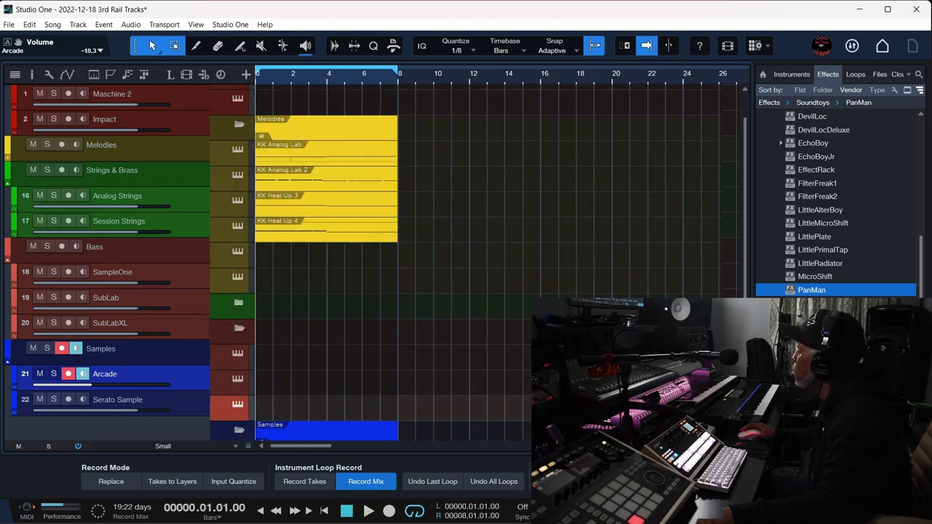
click(198, 403)
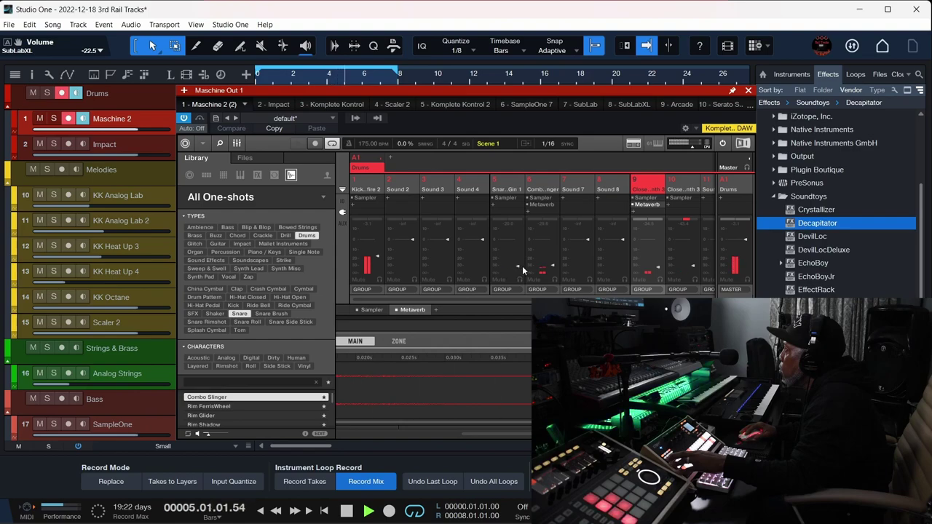
click(492, 207)
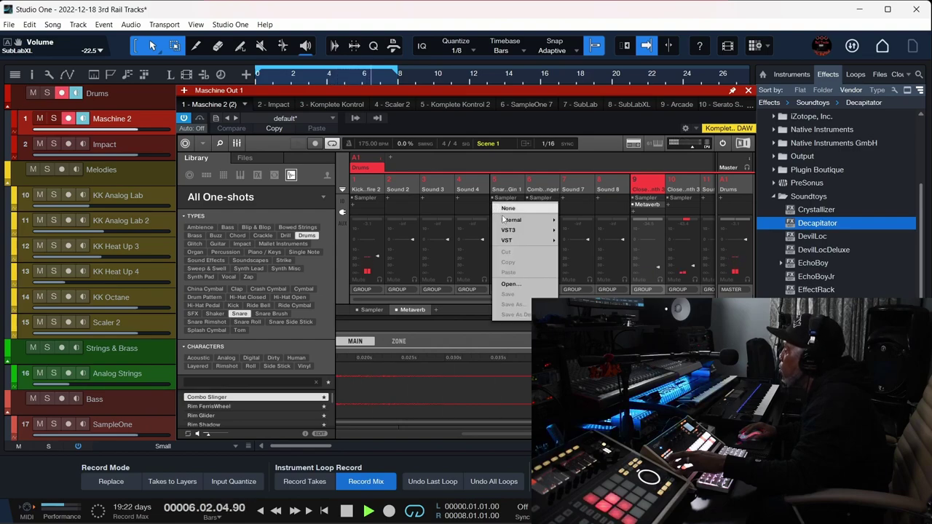
mouse_move(533, 224)
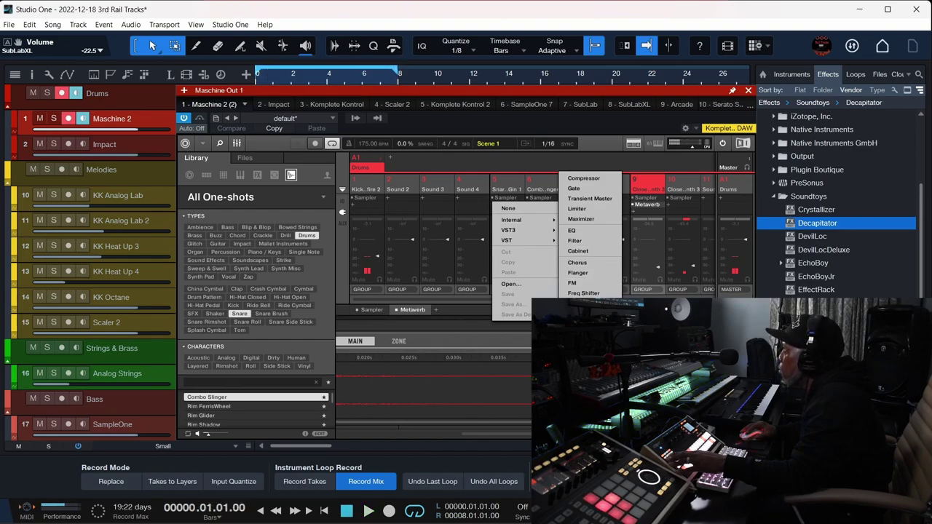
key(Escape)
Mute the Analog Strings, KK Heat Up 4 and KK Heat Up 3 tracks
scroll(85, 254, down, 5)
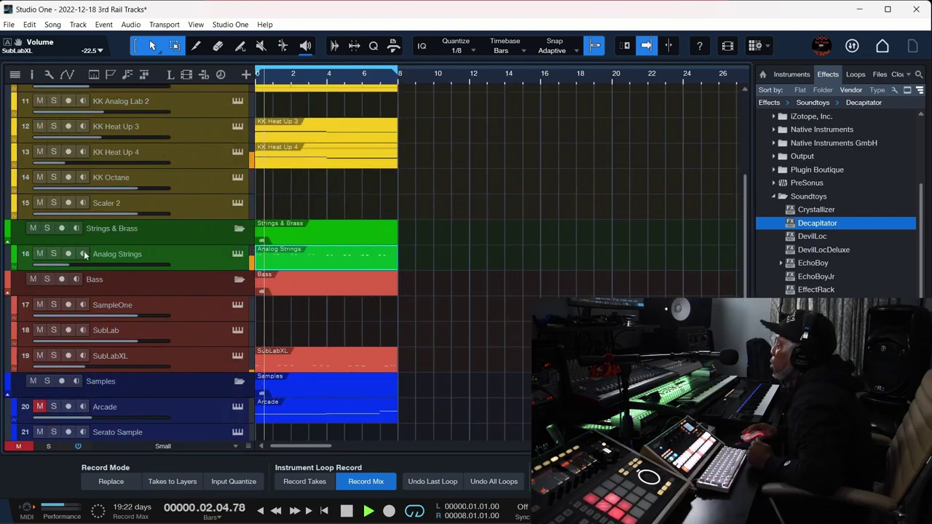
click(40, 253)
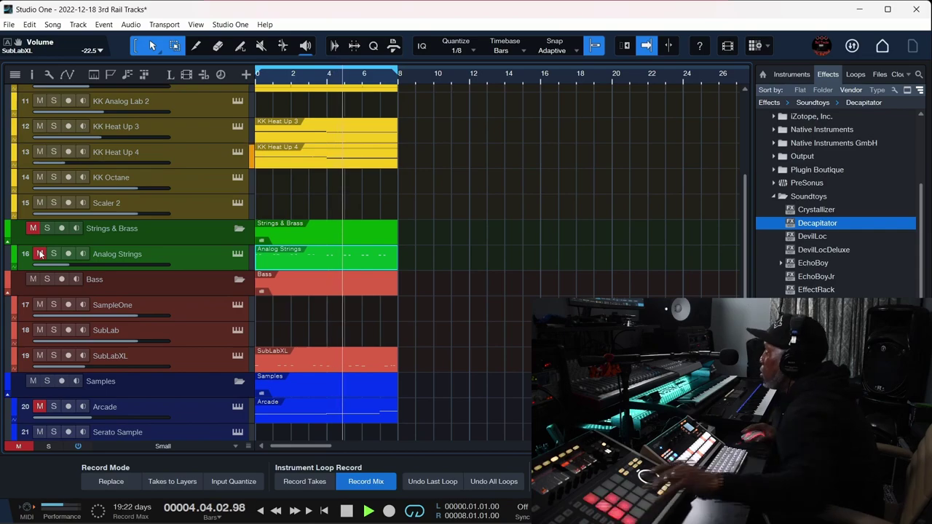
scroll(185, 233, up, 5)
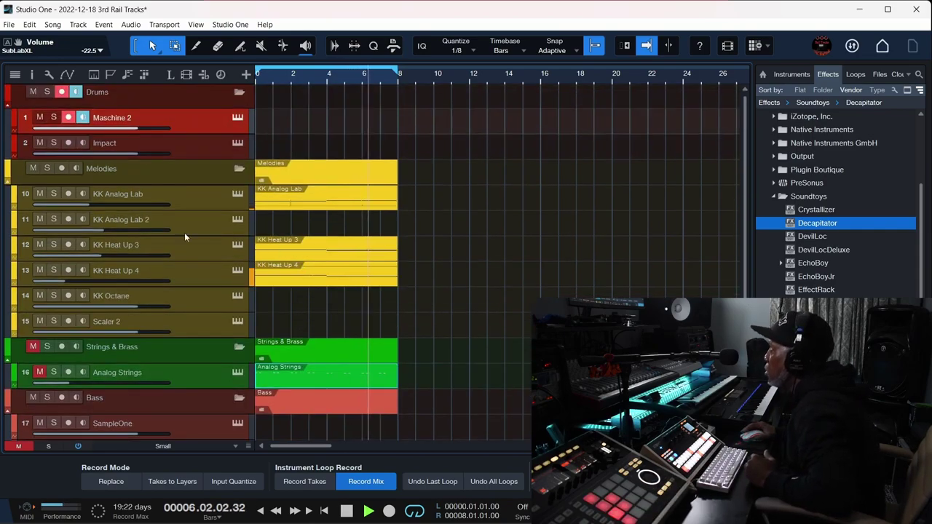
click(40, 270)
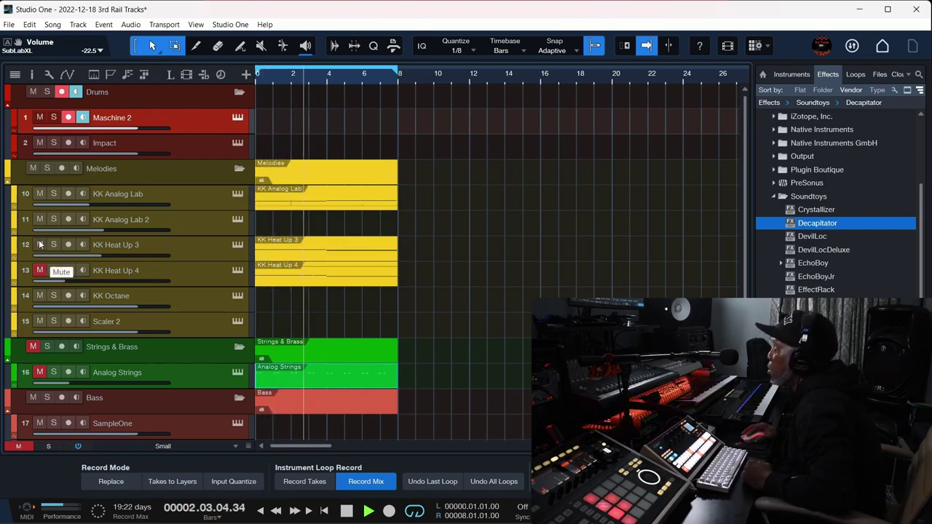
click(40, 244)
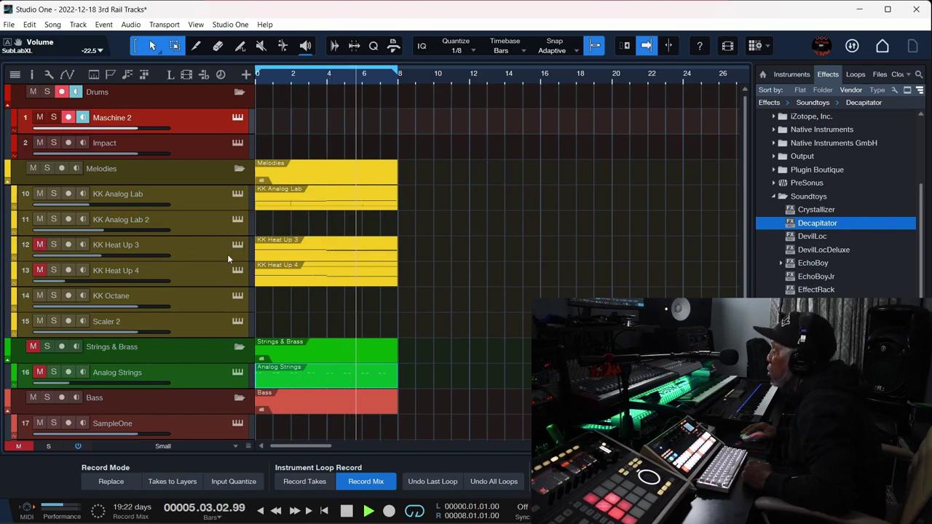
Unmute Analog Strings to hear it against the loop, and mute the Strings & Brass folder again
scroll(217, 284, down, 1)
scroll(217, 284, down, 1)
click(39, 346)
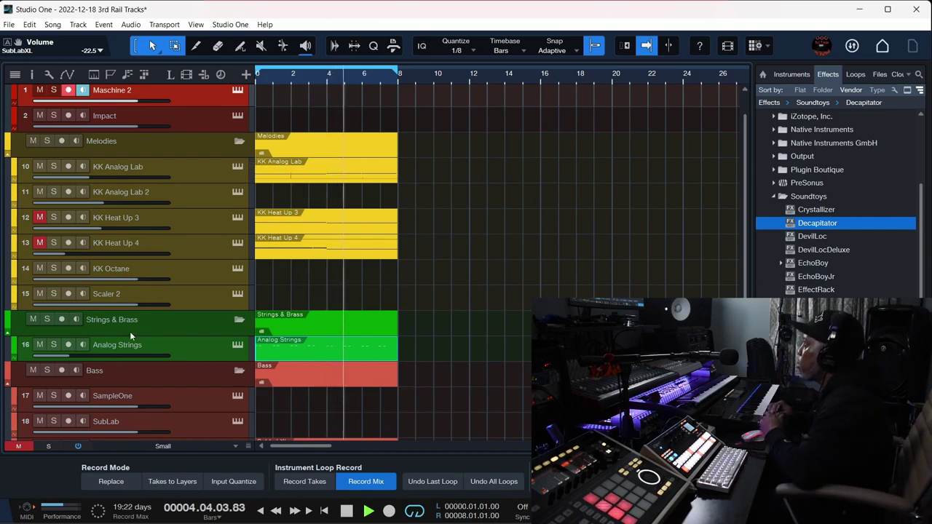
click(33, 319)
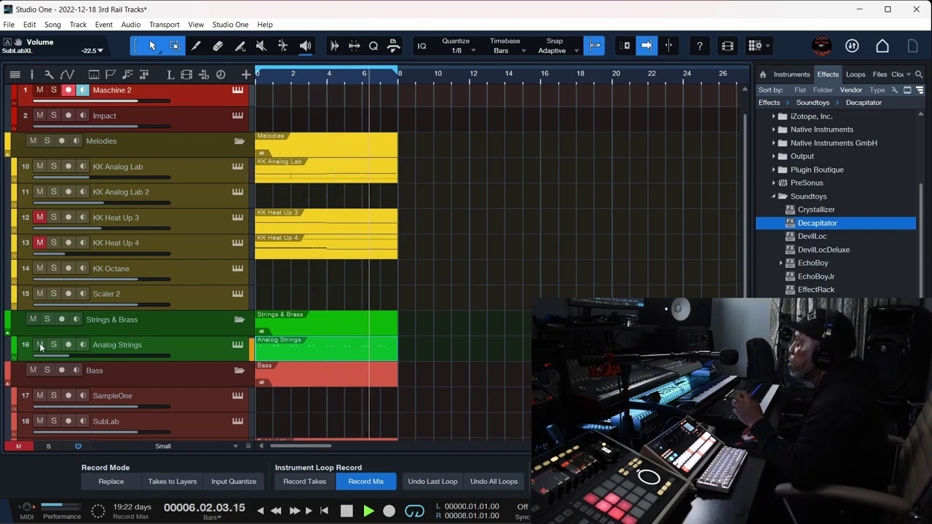
Audition KK Heat Up 3 and KK Heat Up 4 separately by unmuting and re-muting each track in turn
click(40, 217)
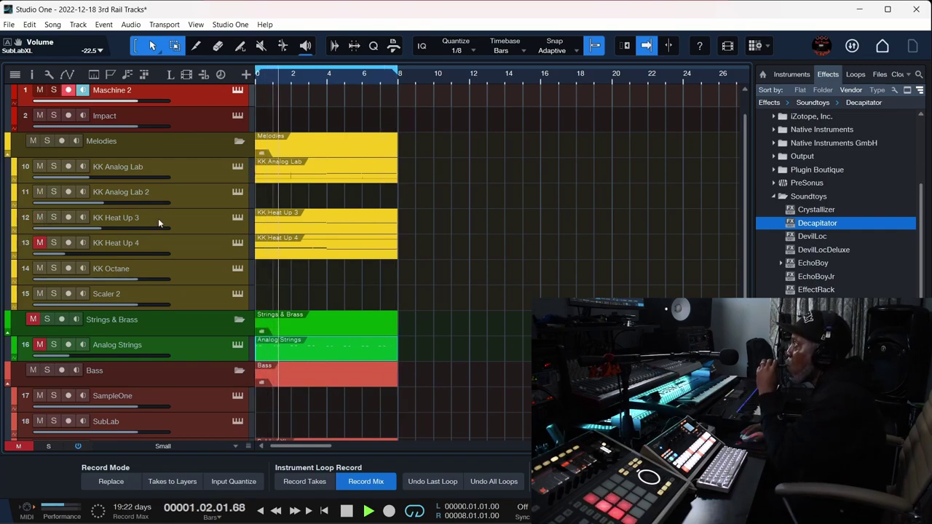
click(40, 217)
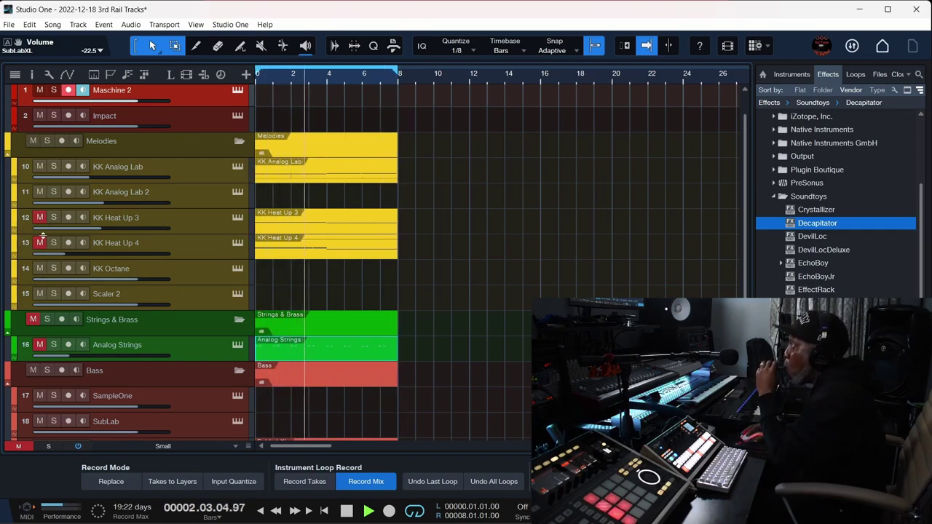
click(40, 244)
click(40, 243)
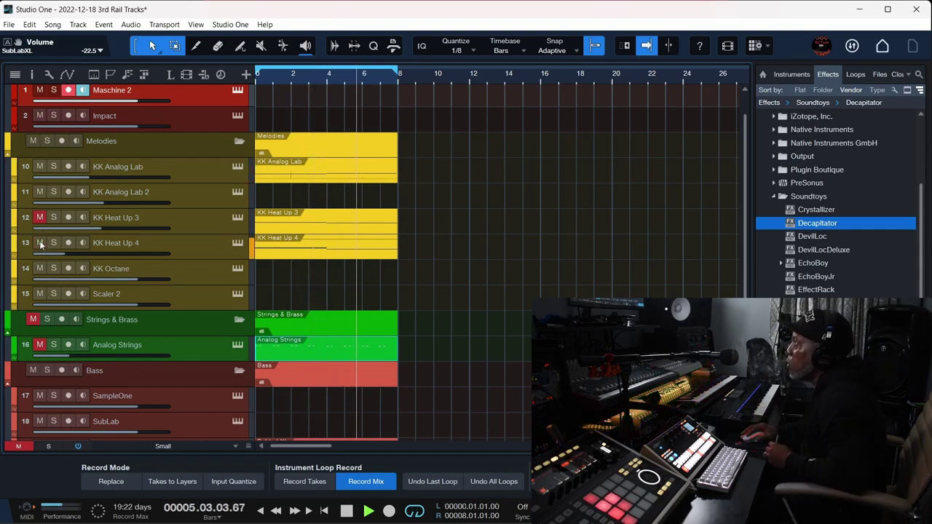
click(39, 243)
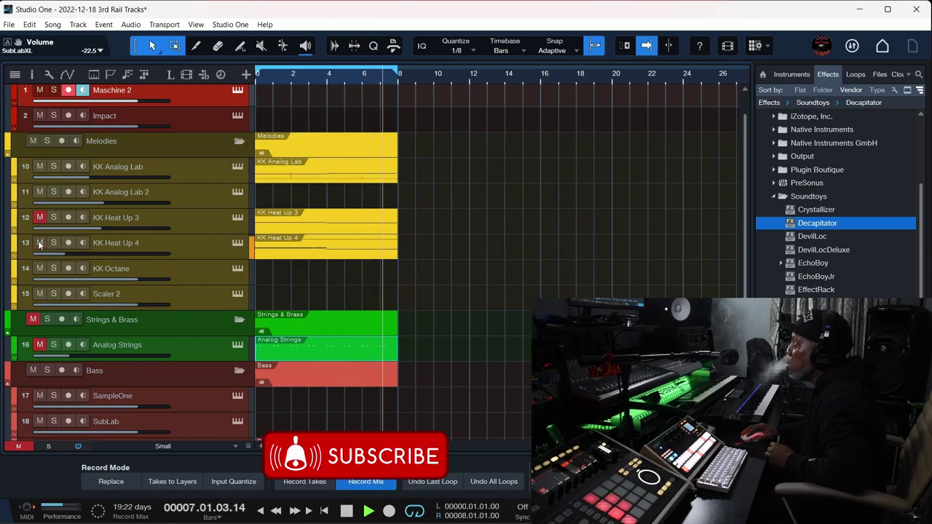
Select KK Heat Up 3, KK Heat Up 4, Analog Strings and Arcade together, unmute them as a group, and mute them all again
click(185, 219)
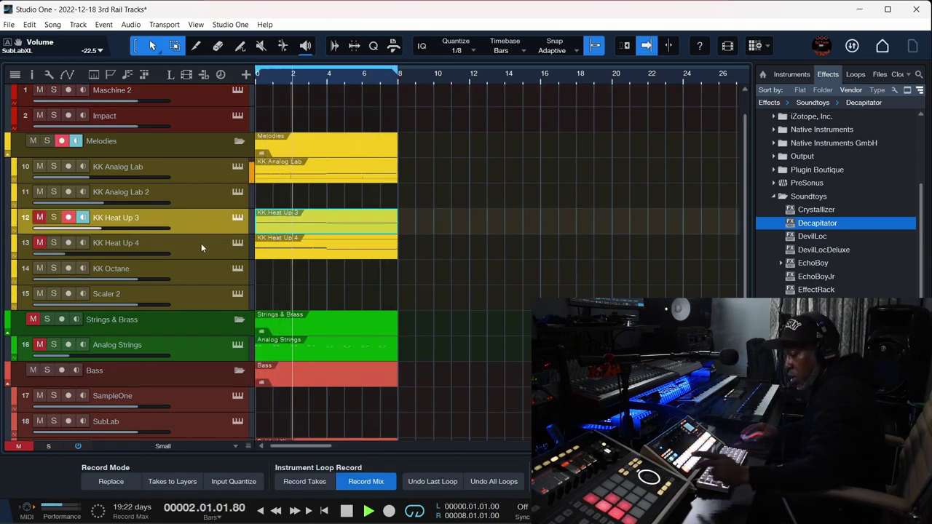
key(r)
click(202, 248)
scroll(205, 247, down, 2)
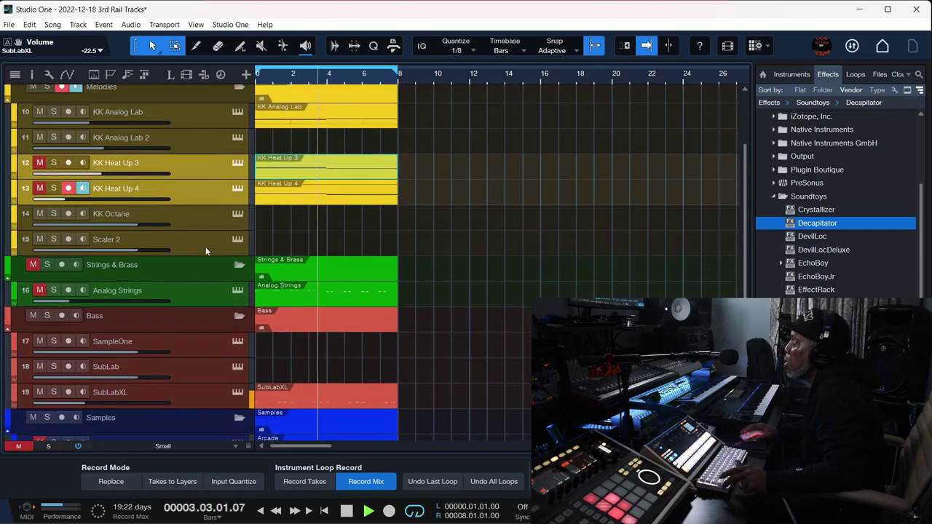
scroll(207, 262, down, 1)
click(207, 285)
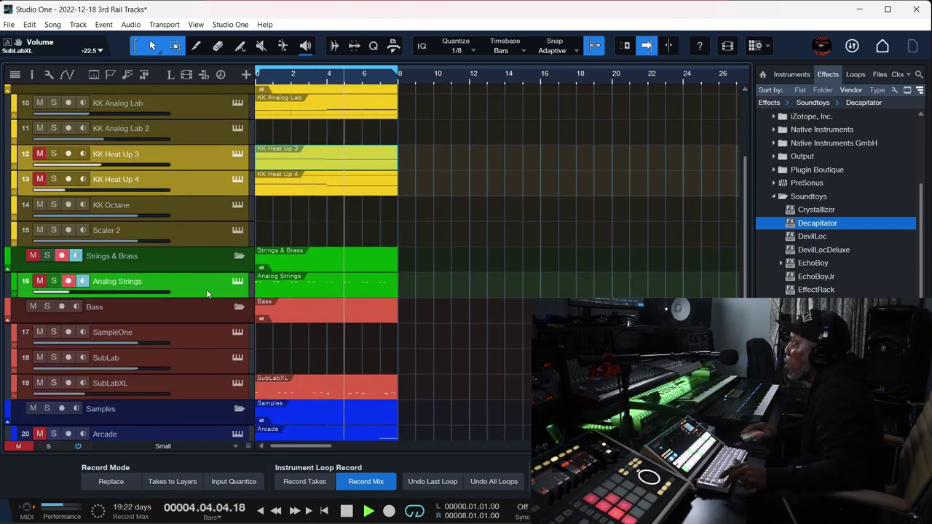
scroll(203, 320, down, 3)
click(194, 376)
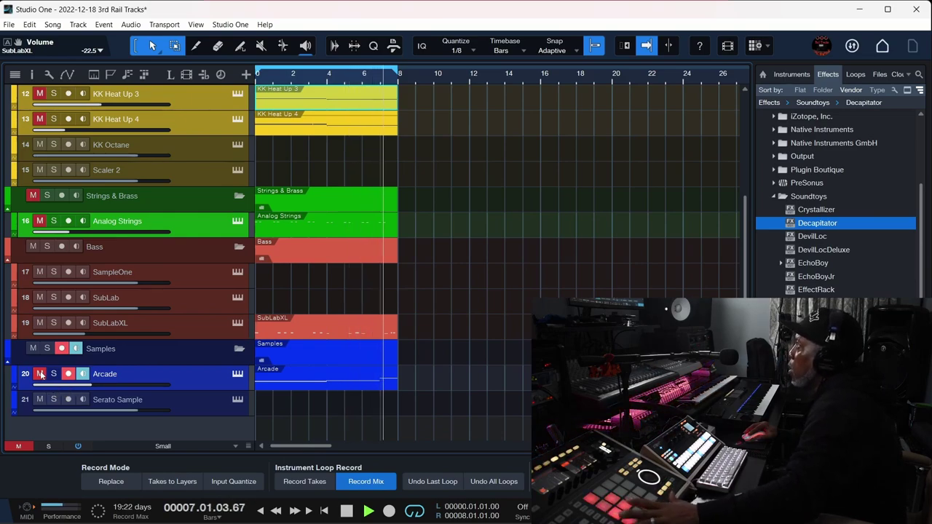
click(40, 373)
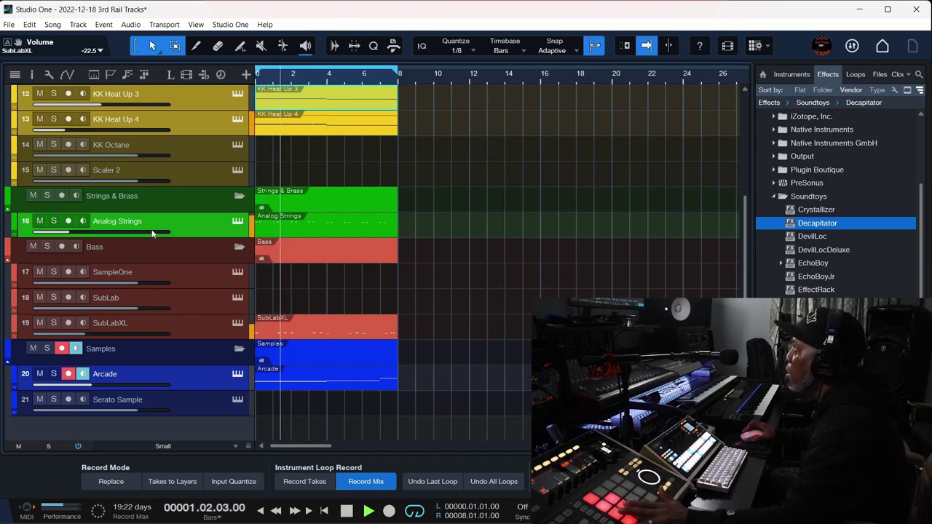
click(40, 374)
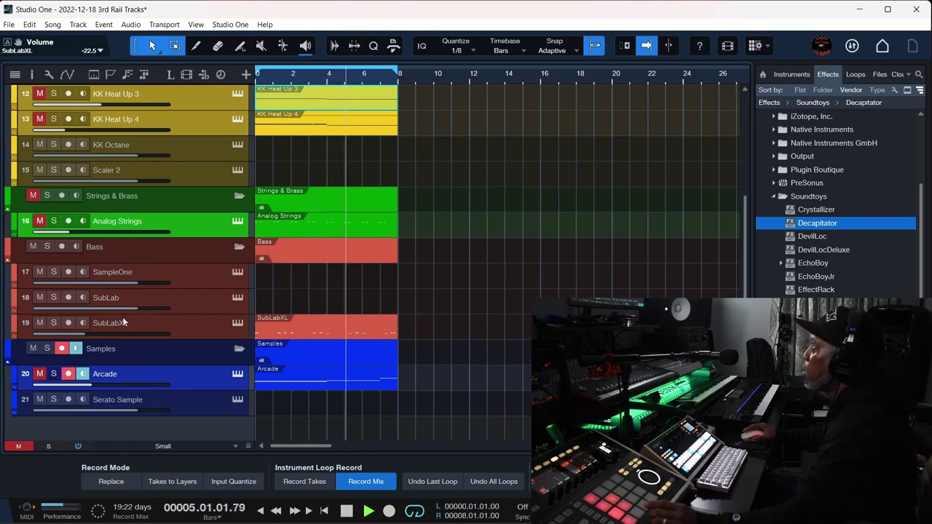
Unmute Analog Strings on its own, lower its volume to -36.7 dB, mute it again and stop playback
click(198, 224)
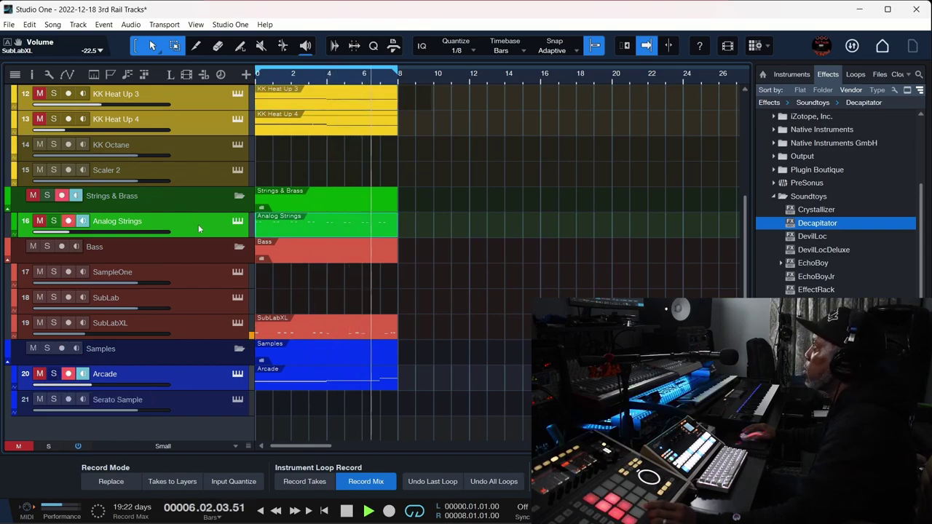
click(40, 222)
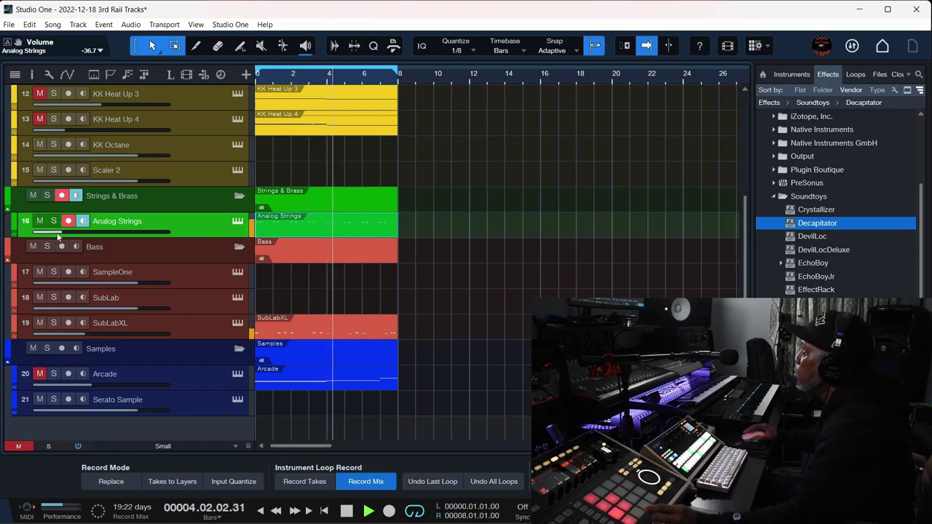
scroll(60, 233, up, 1)
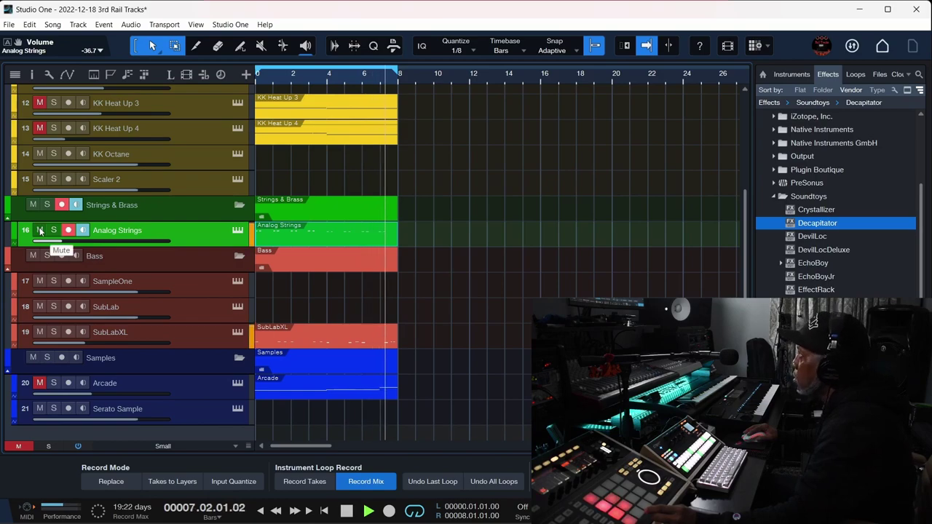
click(40, 230)
key(space)
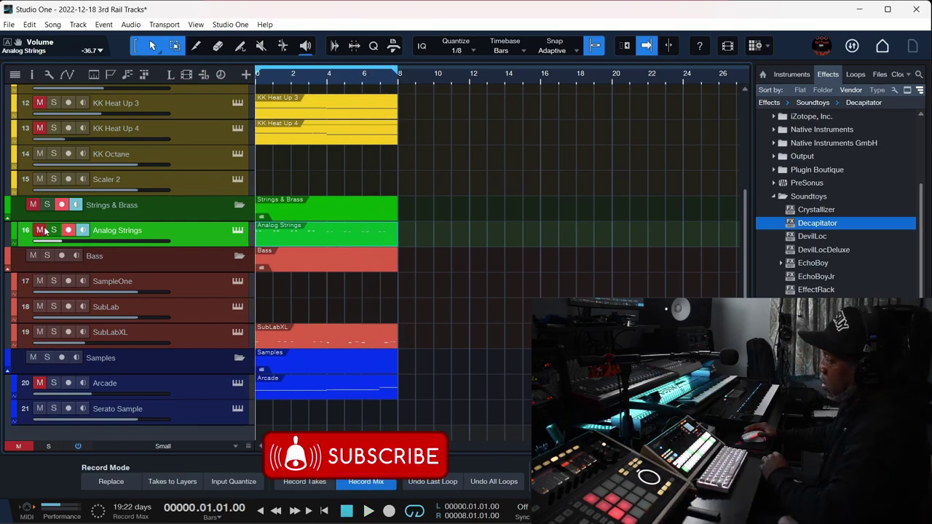